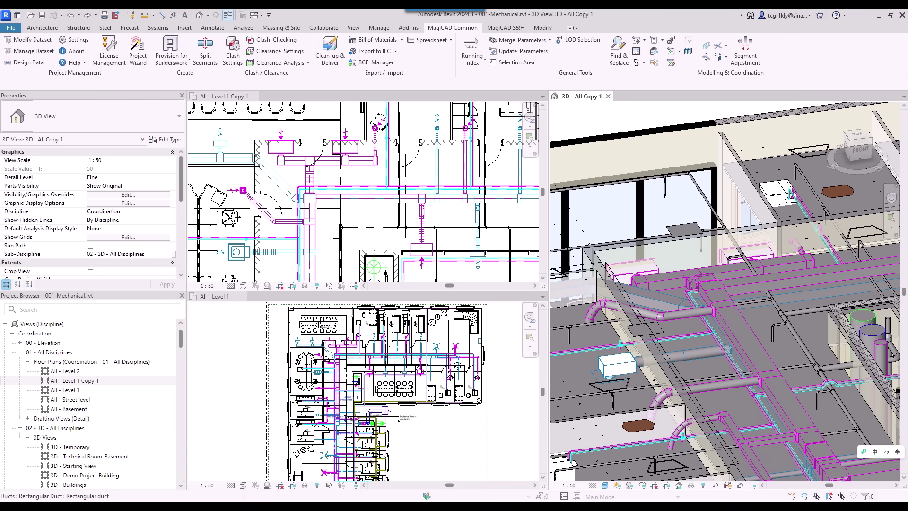
Create the provisions for builderswork openings on Level 1 for the ducts and pipes.
click(171, 52)
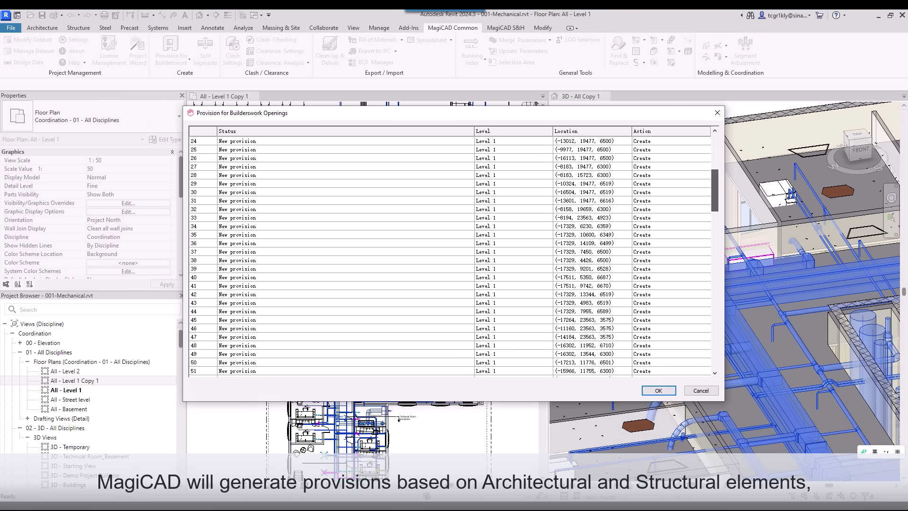
key(Return)
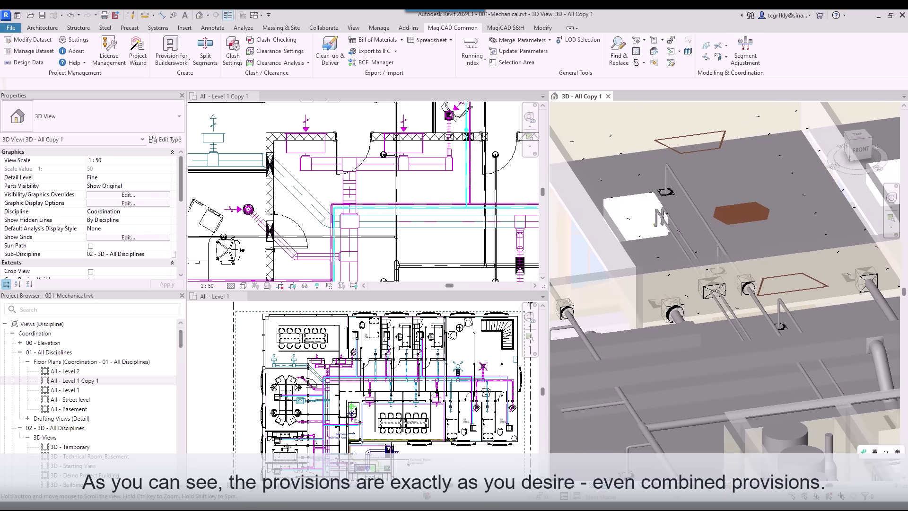
middle_drag(741, 213, 611, 231)
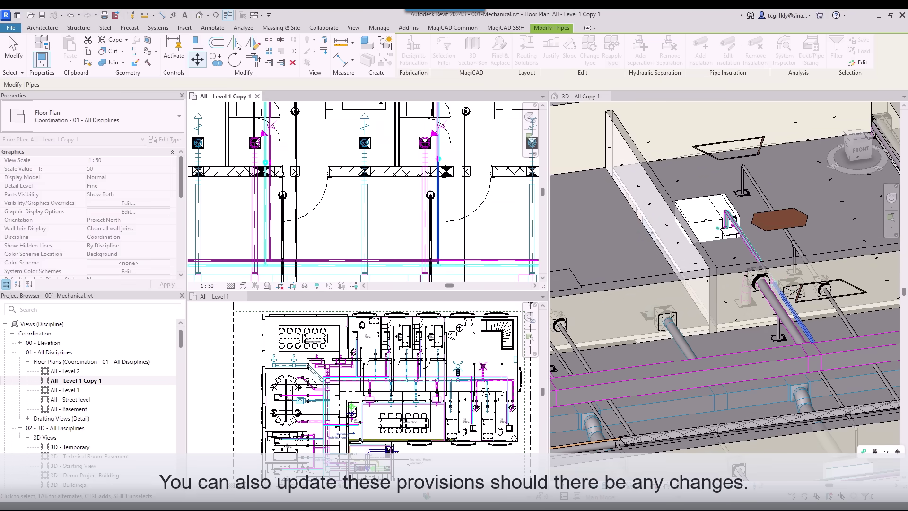
Update the builderswork provisions for the changed pipes and create openings from all listed provisions in the architectural model.
click(452, 27)
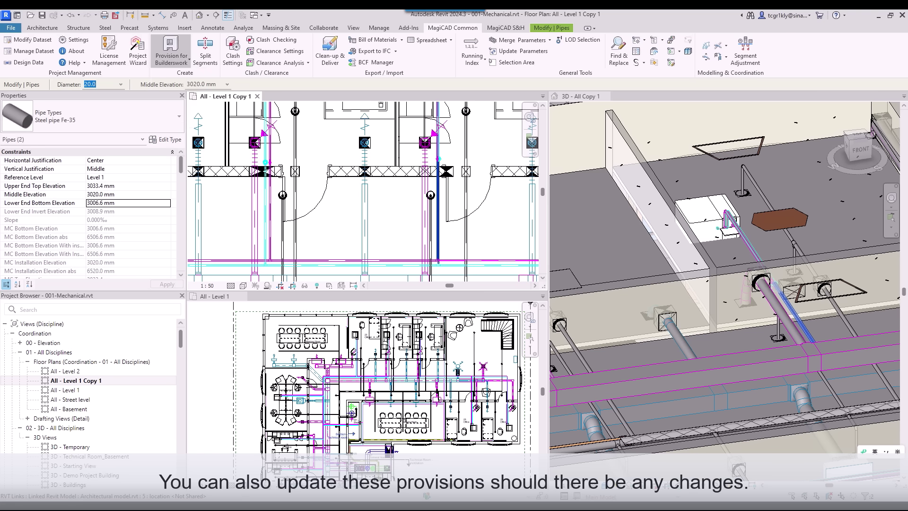
click(658, 390)
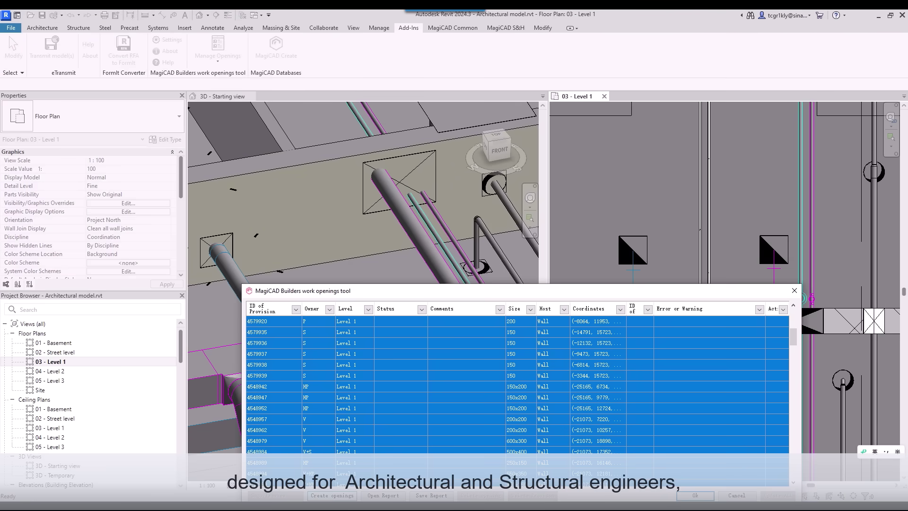
click(332, 495)
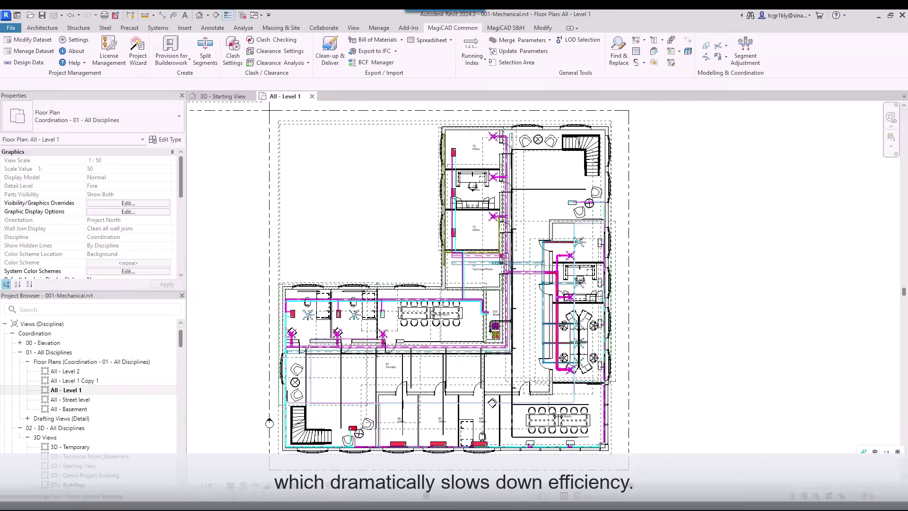
Run a clash check of the ventilation elements in the current view, creating a new report without saving existing issues.
click(231, 94)
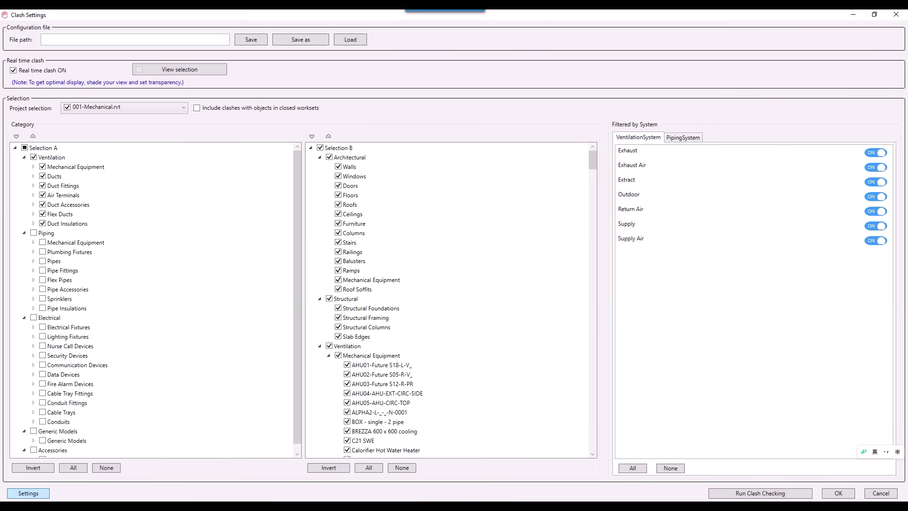
click(27, 493)
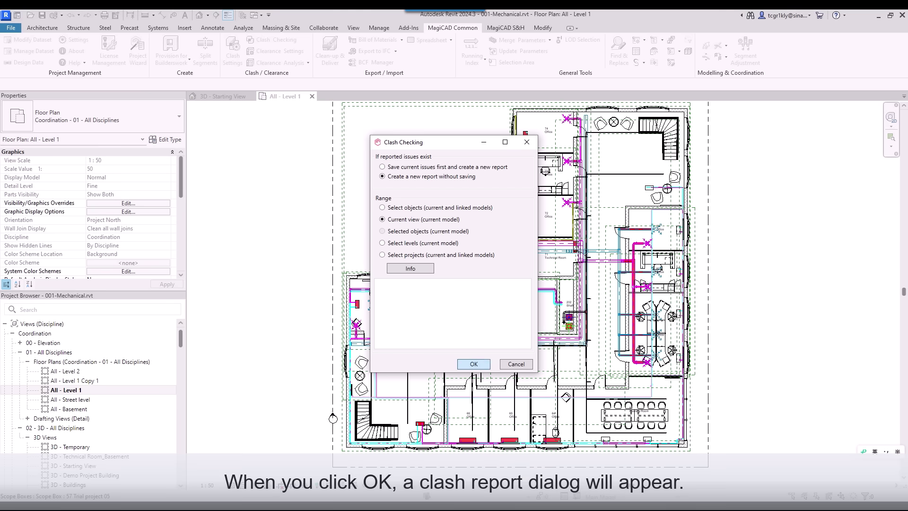
click(473, 364)
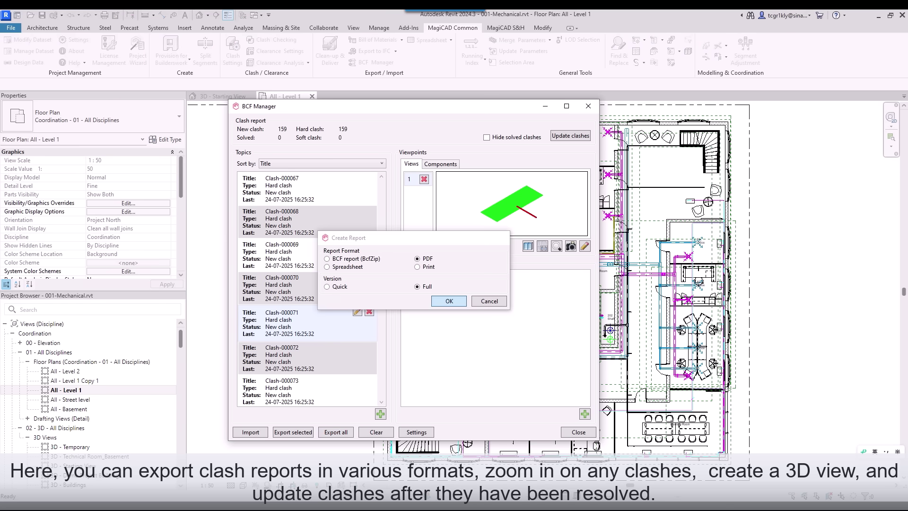
Export the clash report as a full PDF and create a 3D view of Clash-000071.
key(Return)
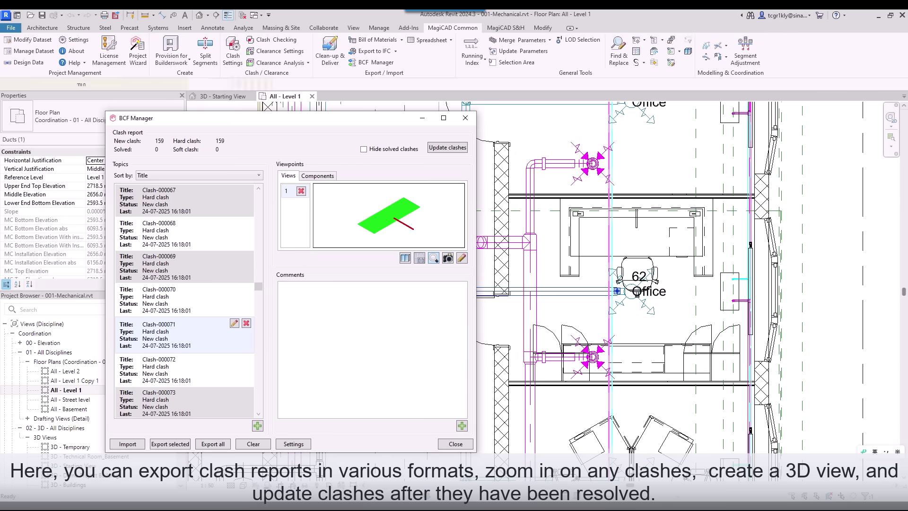
key(Return)
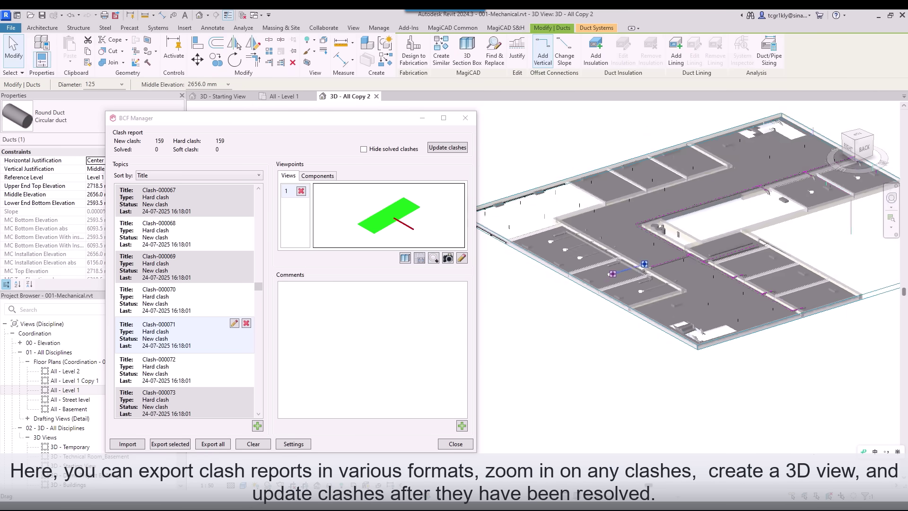
Set the middle elevation of the clashing round duct to 2400 mm.
scroll(658, 269, up, 5)
click(206, 84)
text(2400)
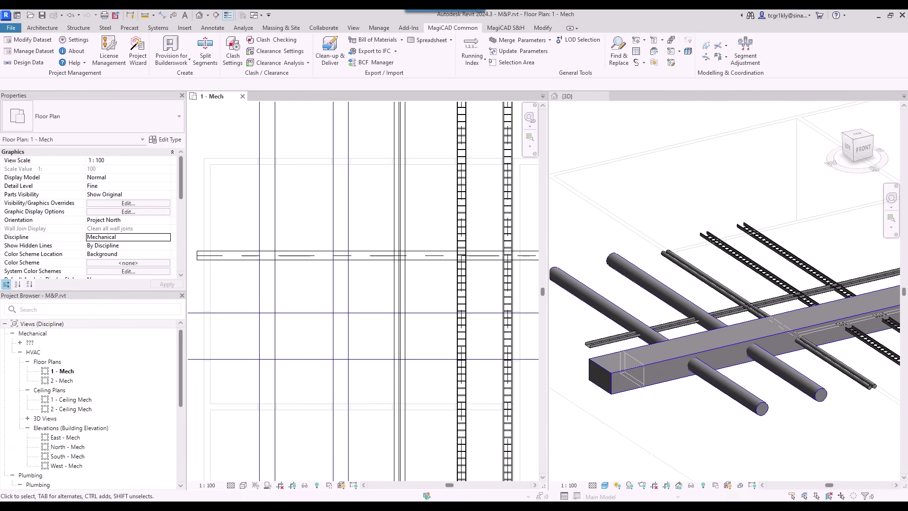
Start a vertical crossing between two points on the outermost round duct and include the parallel duct, pipes and cable trays.
click(709, 61)
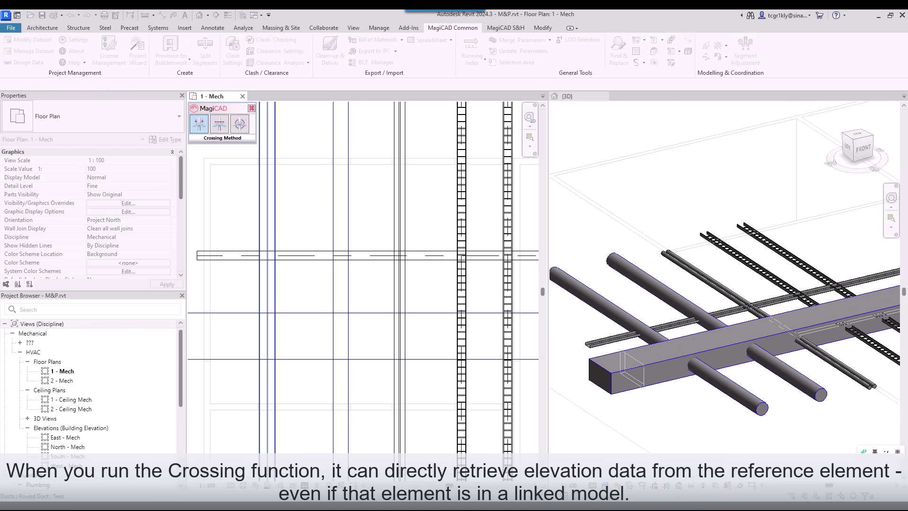
click(267, 214)
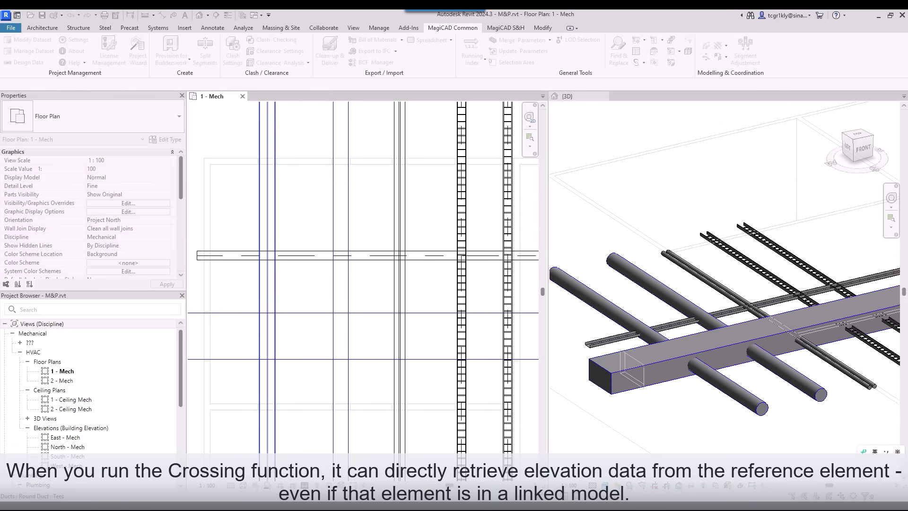
click(268, 382)
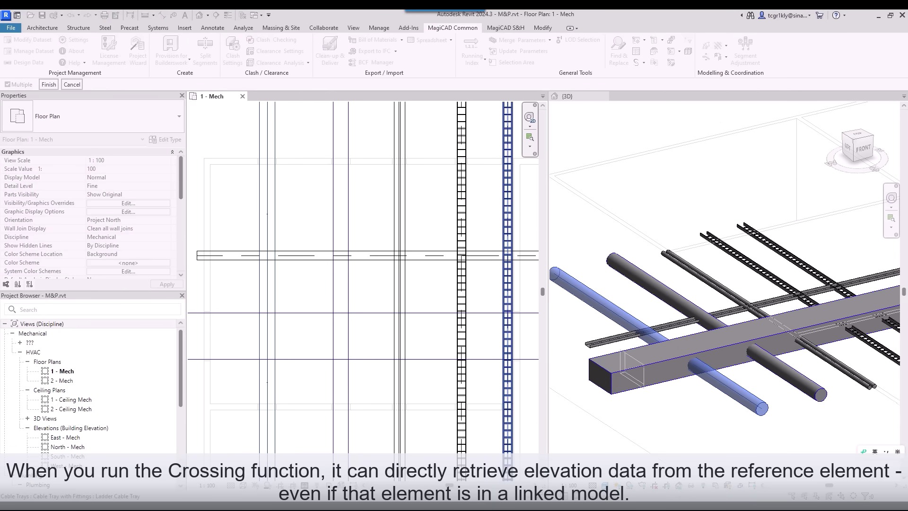
drag(526, 204, 323, 185)
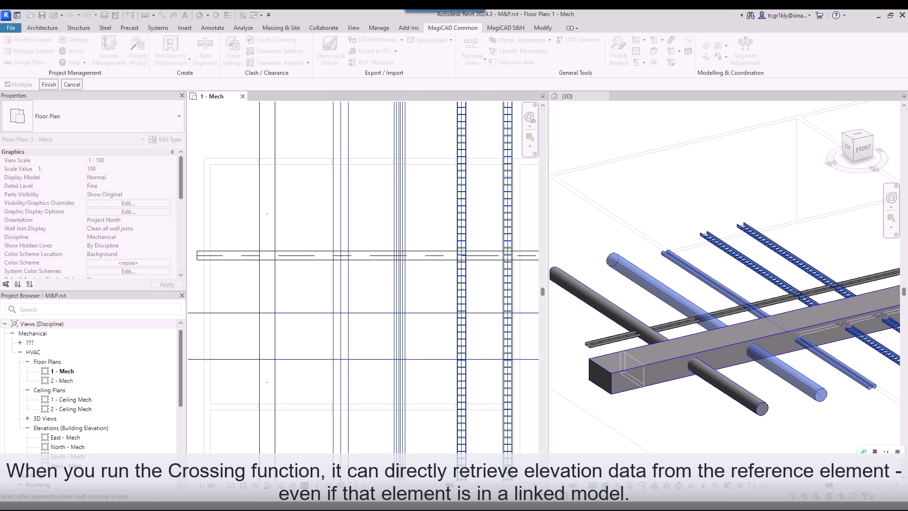
click(49, 85)
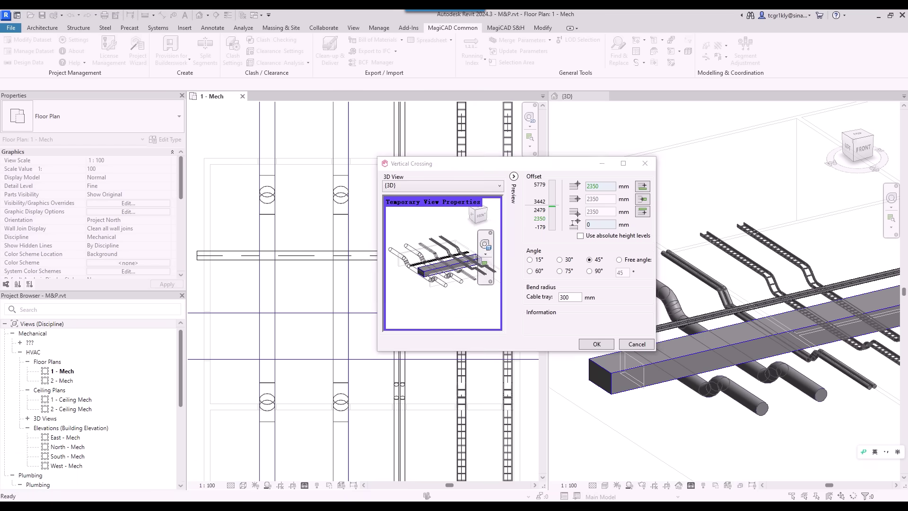
Set the crossing's tolerance reserve to 50 mm, keep the 45° angle, and create the crossing under the rectangular duct.
text(5)
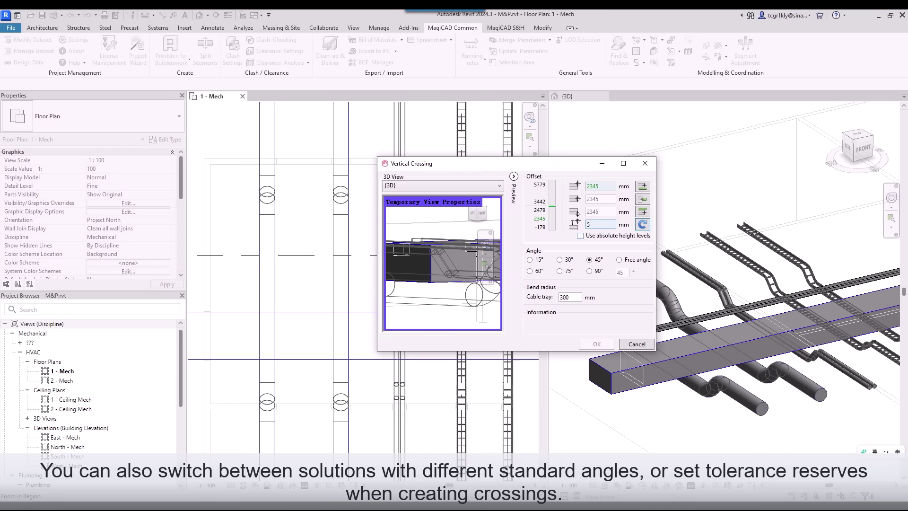
text(0)
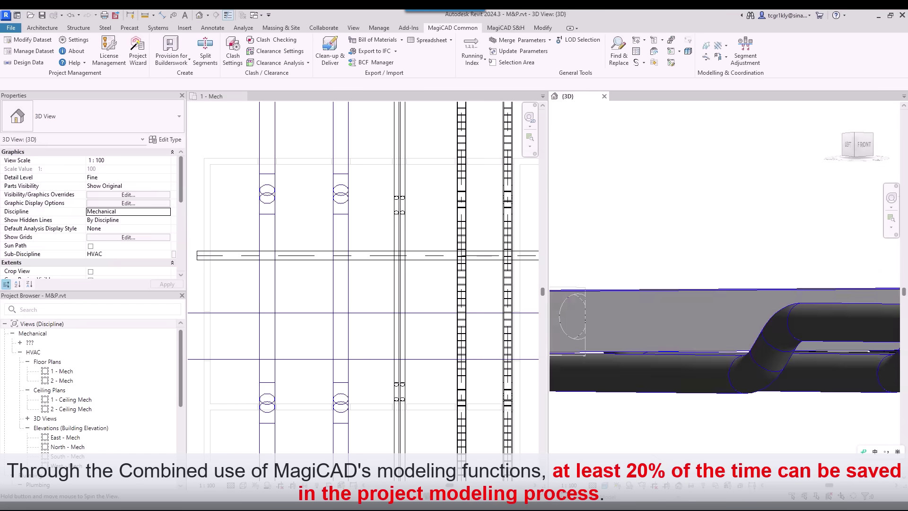
mouse_move(723, 321)
shift+middle_down()
mouse_move(731, 312)
mouse_move(728, 328)
shift+middle_up()
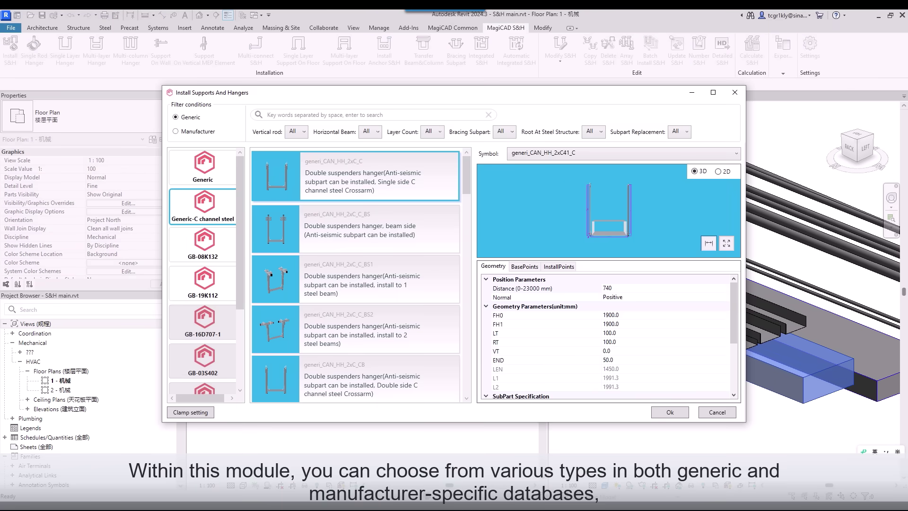
Browse the generic and manufacturer hanger libraries and install a generi_caa_hh210_cc_1 single layer hanger with UNP-40x20x5 steel on the duct.
click(202, 167)
scroll(355, 275, down, 5)
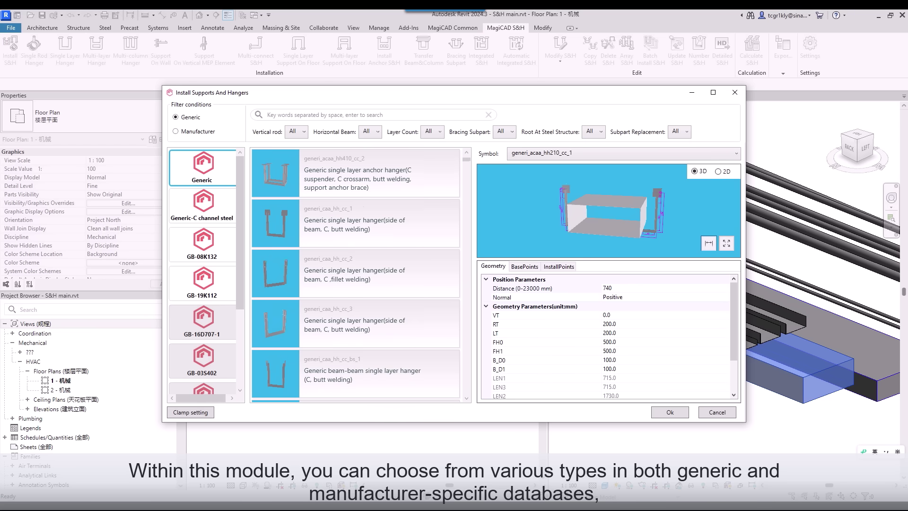
scroll(355, 275, down, 4)
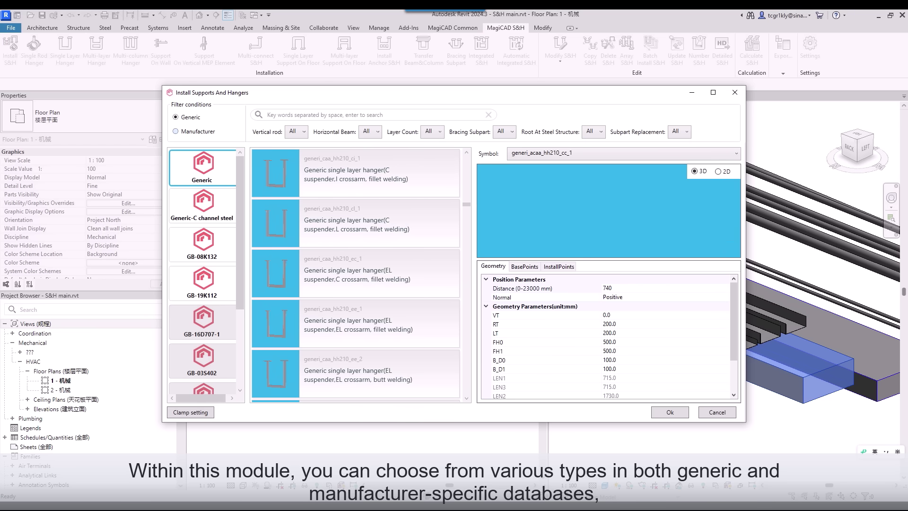
click(175, 131)
scroll(202, 275, down, 5)
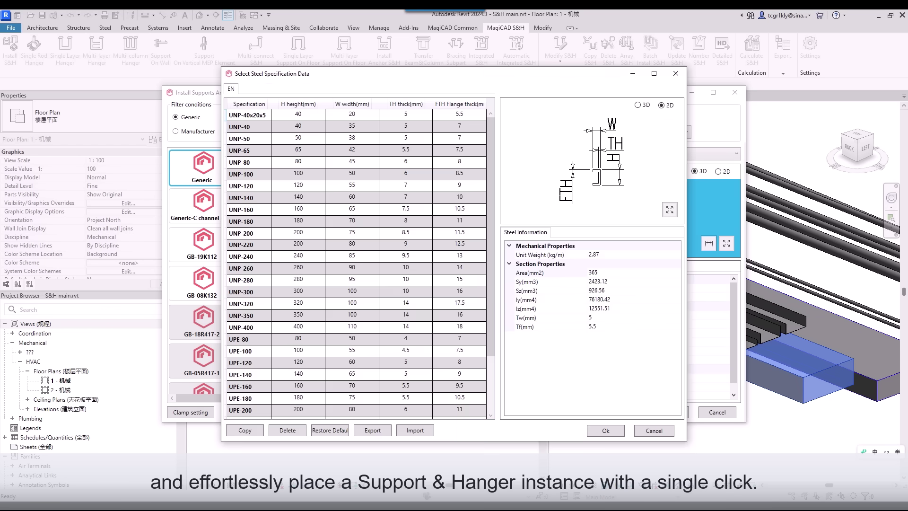
click(405, 114)
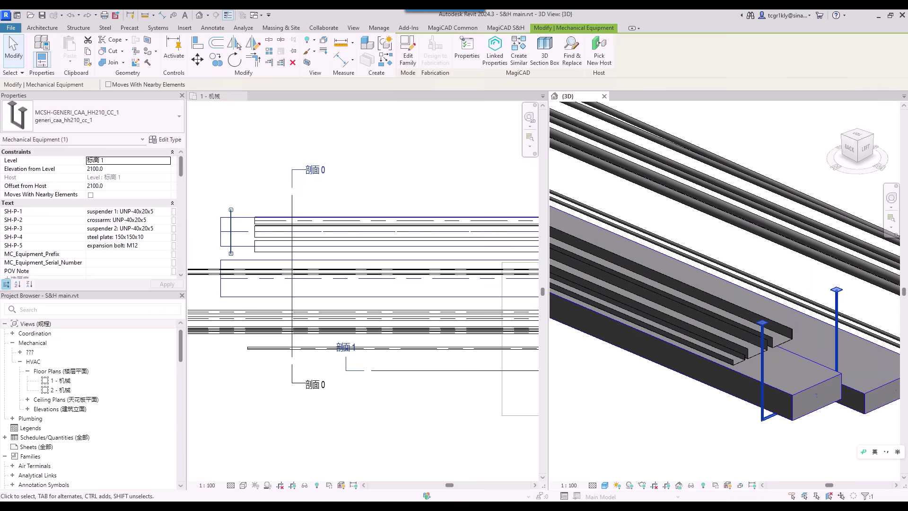
shift+middle_drag(724, 303, 653, 268)
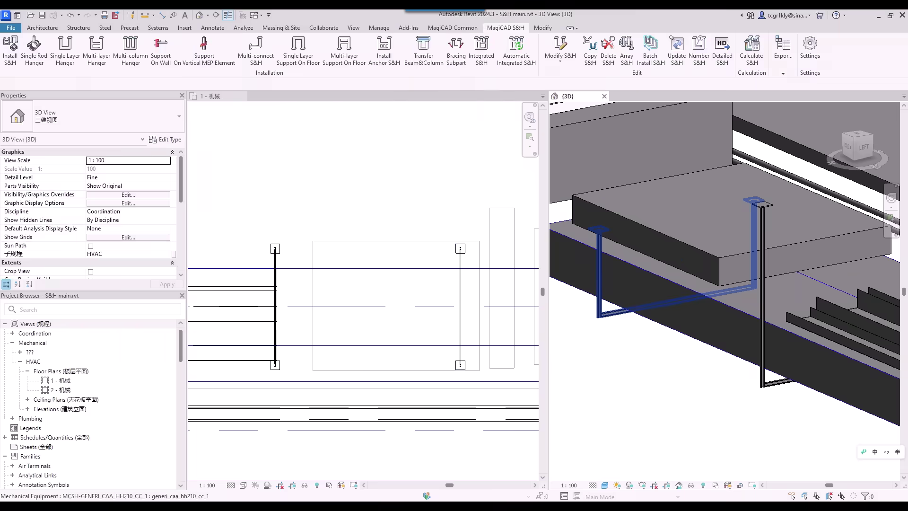
Update the row of hangers to follow the moved rectangular duct.
click(686, 299)
shift+middle_drag(685, 299, 733, 239)
scroll(646, 191, up, 6)
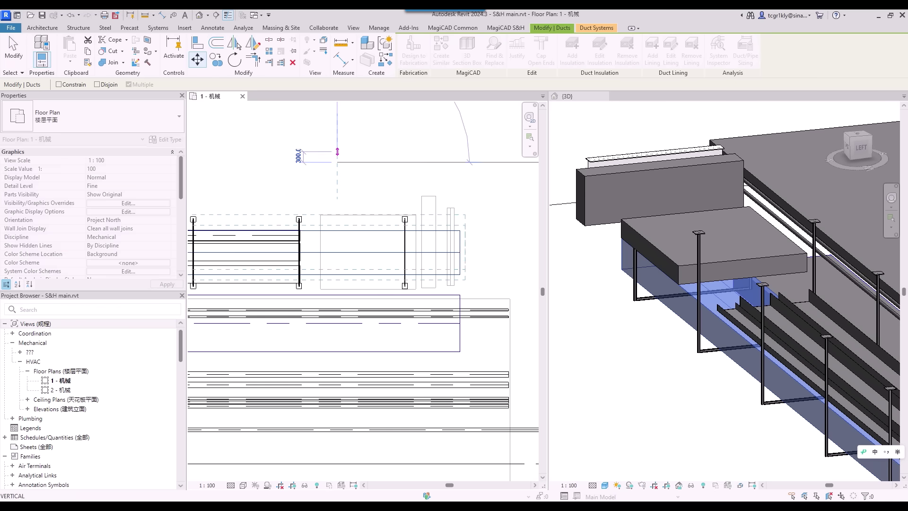
key(Escape)
click(505, 28)
click(677, 50)
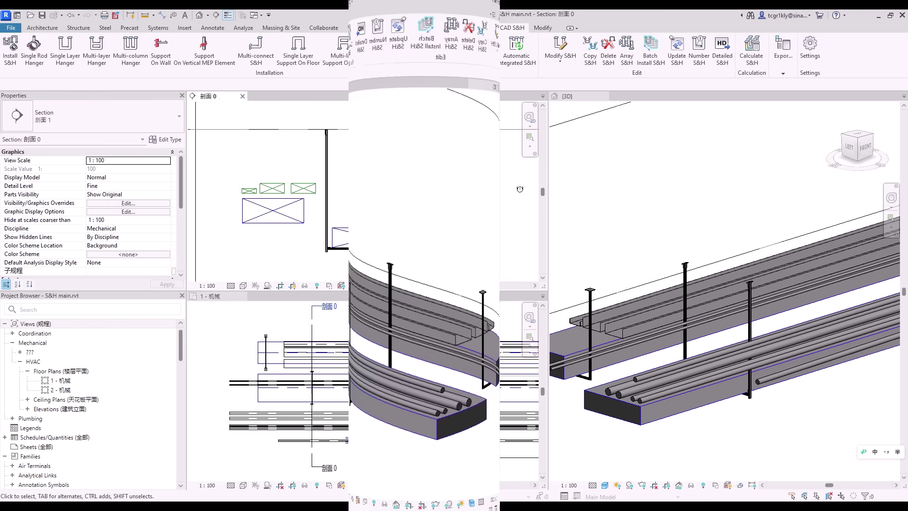
Add a channel steel crossarm subpart between the two suspenders to carry the two small pipes, using Integrated S&H.
click(481, 51)
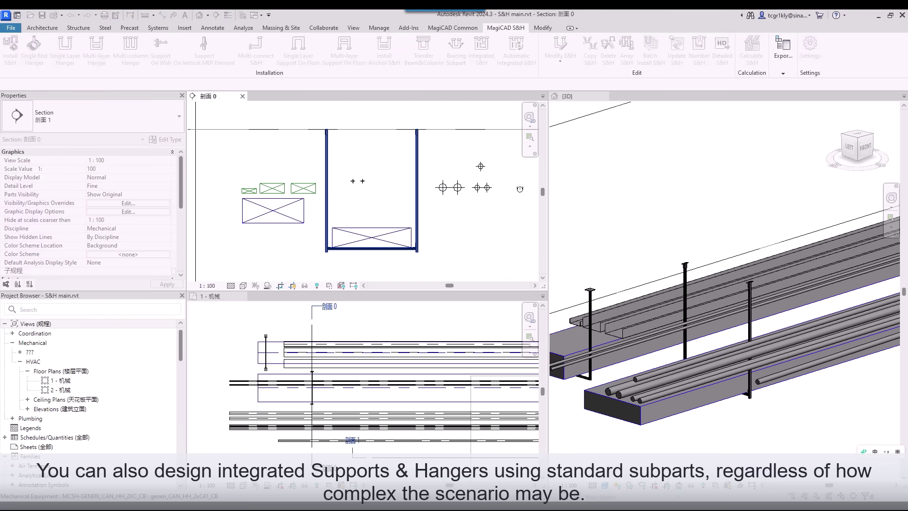
drag(310, 149, 390, 198)
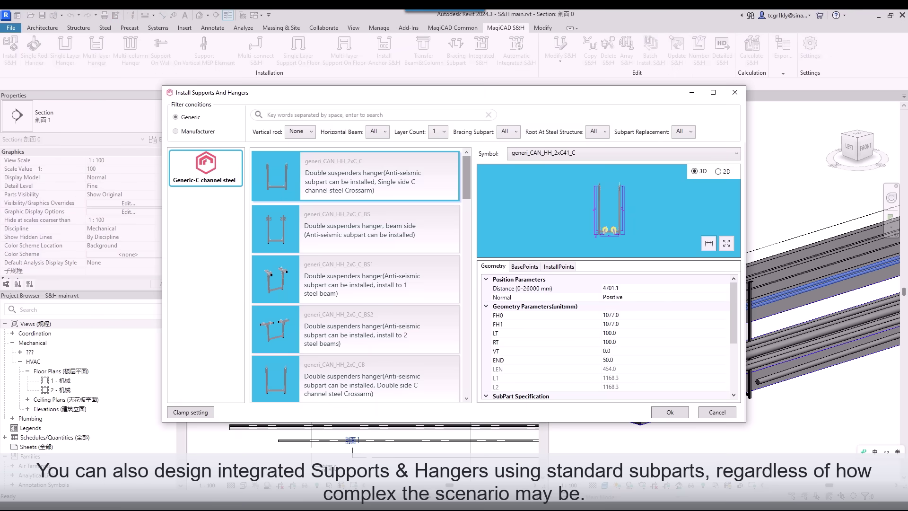
scroll(355, 276, down, 5)
click(355, 329)
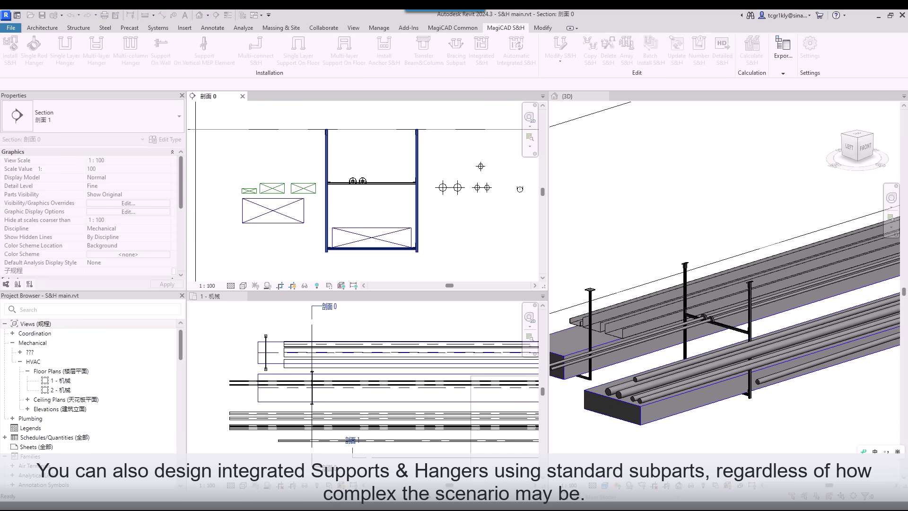
Select the duct and three cable trays beside the hanger and choose the L shape, single side C channel subpart for them.
drag(226, 163, 319, 230)
click(355, 323)
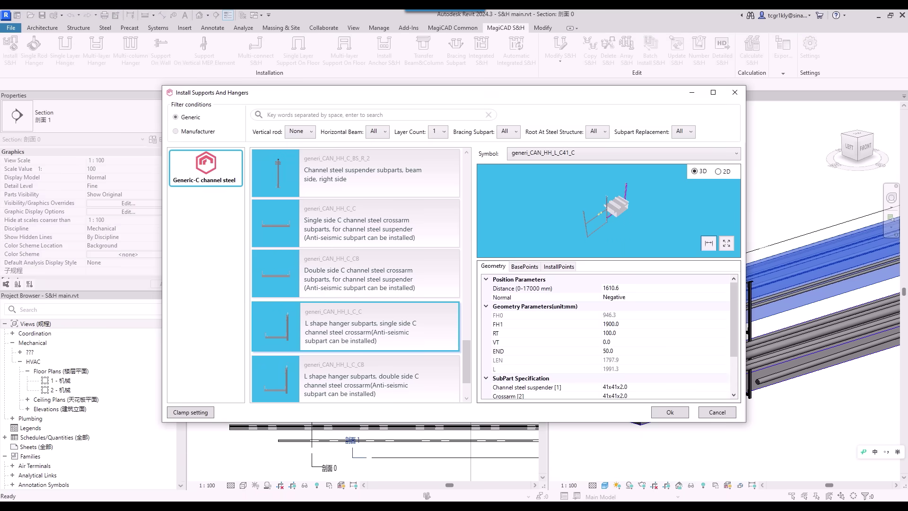